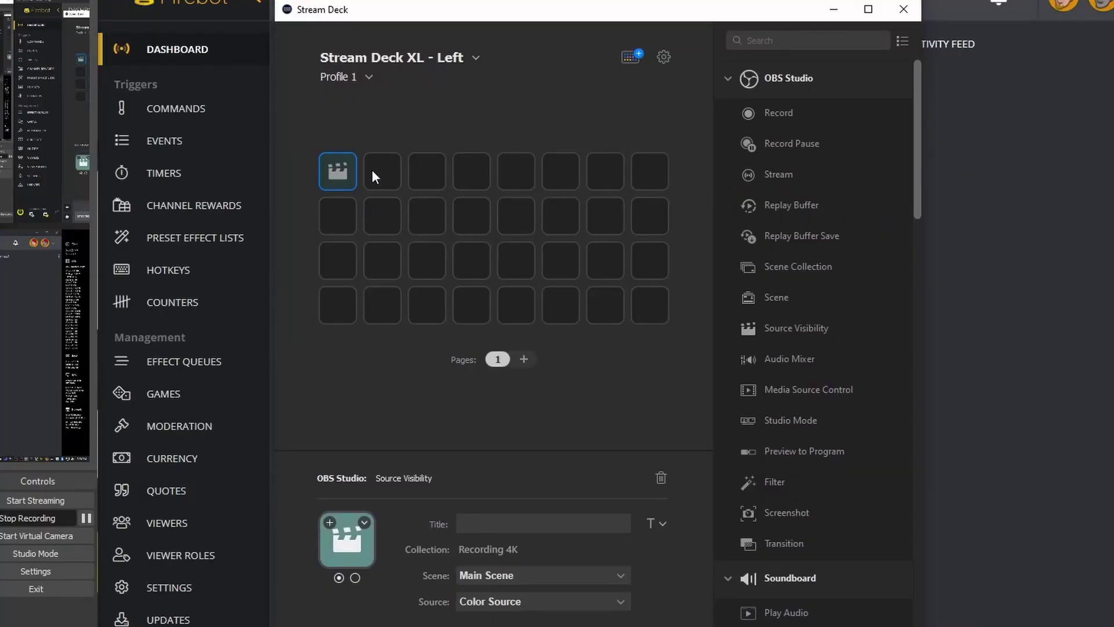
# Set the key's first-state icon to Colour - Green.png from file
pyautogui.click(366, 523)
pyautogui.click(395, 549)
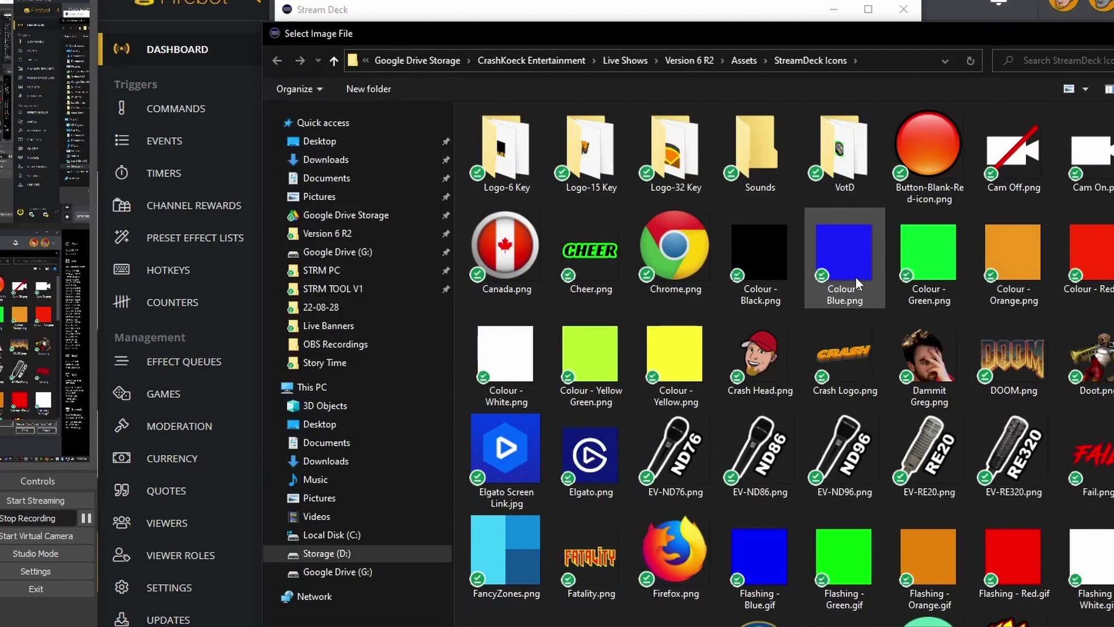
pyautogui.doubleClick(924, 255)
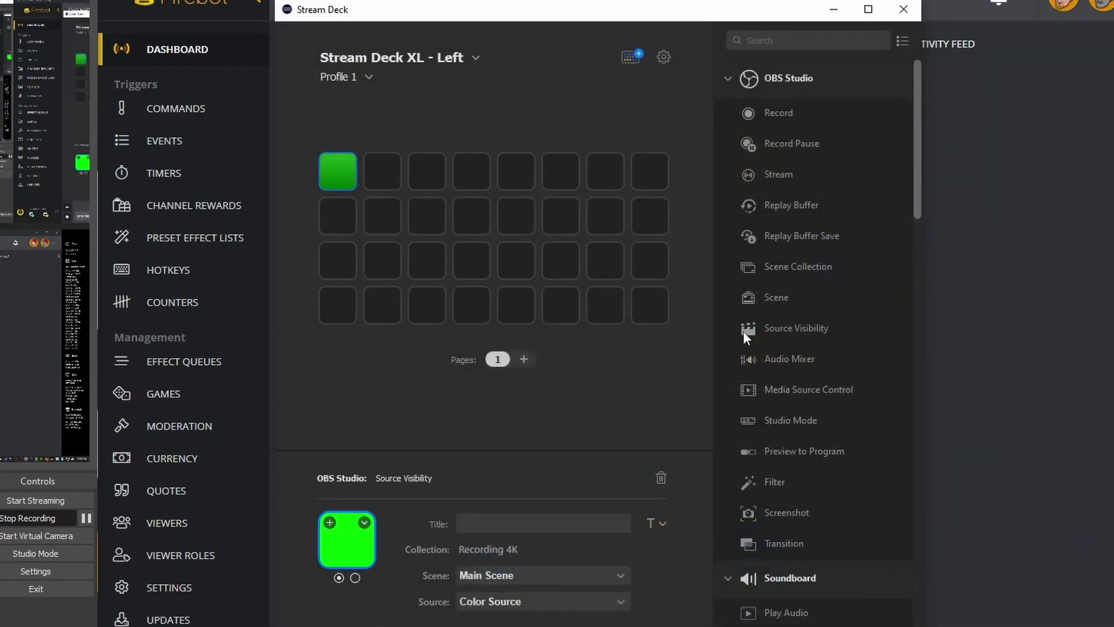
# Give the key's second state the Colour - Black.png icon
pyautogui.click(354, 574)
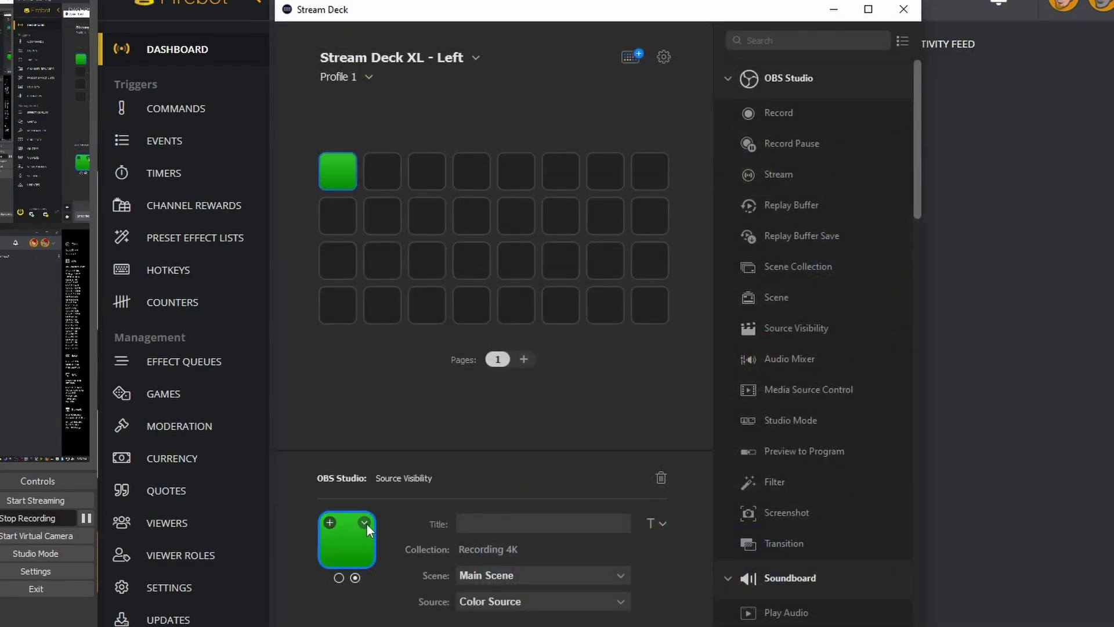
pyautogui.click(366, 523)
pyautogui.click(423, 548)
pyautogui.doubleClick(769, 236)
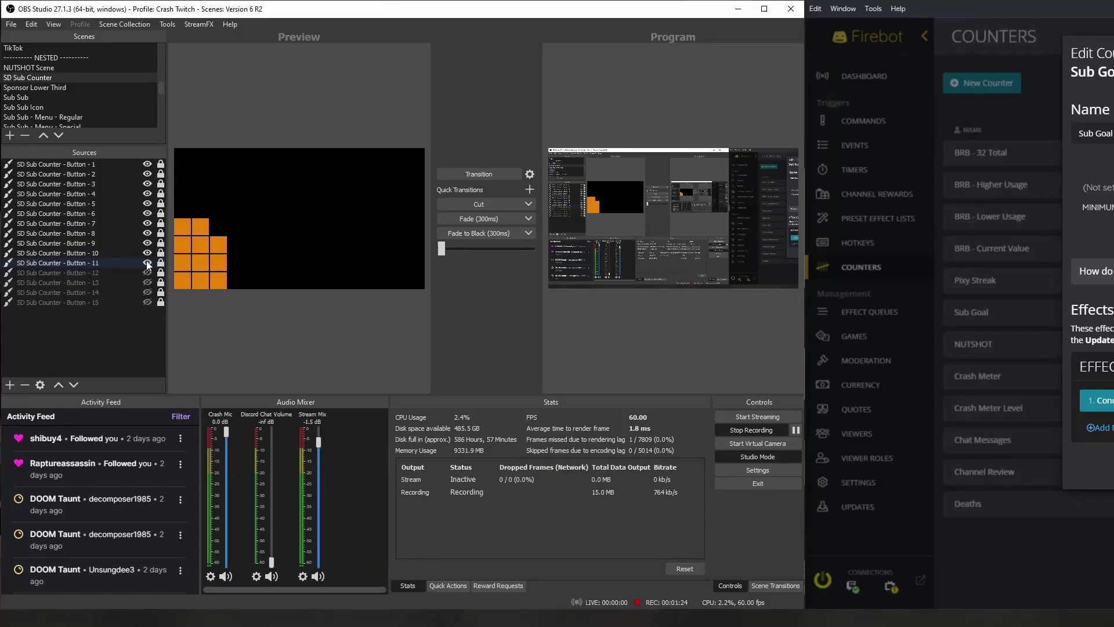
# Toggle SD Sub Counter Button 11, 8 and 10 visibility, ending with Buttons 1–11 shown
pyautogui.click(148, 263)
pyautogui.click(147, 262)
pyautogui.click(147, 262)
pyautogui.click(147, 262)
pyautogui.click(148, 233)
pyautogui.click(147, 232)
pyautogui.click(147, 233)
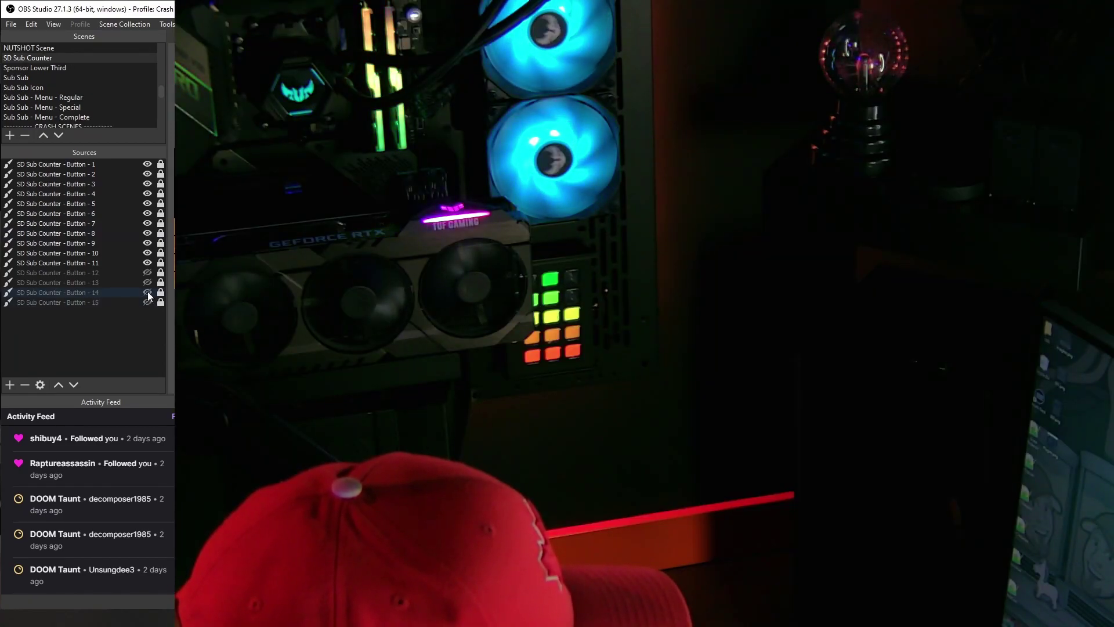
pyautogui.click(148, 253)
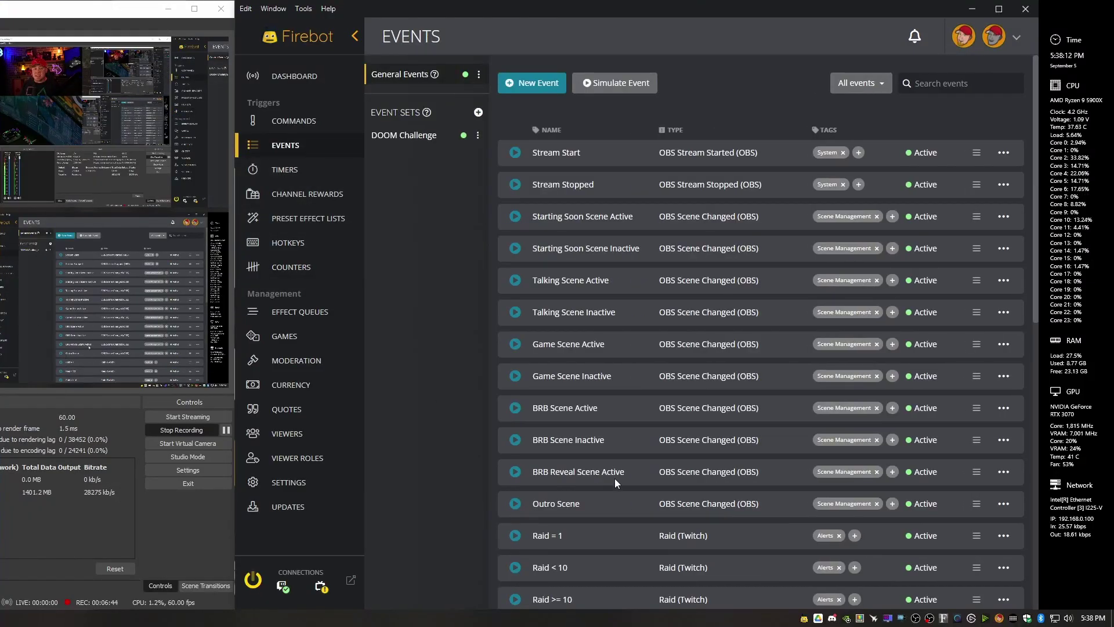
# Open the Sub - Basic event and inspect its Update Counter effect adding 1 to Sub Goal
pyautogui.scroll(-10, 615, 479)
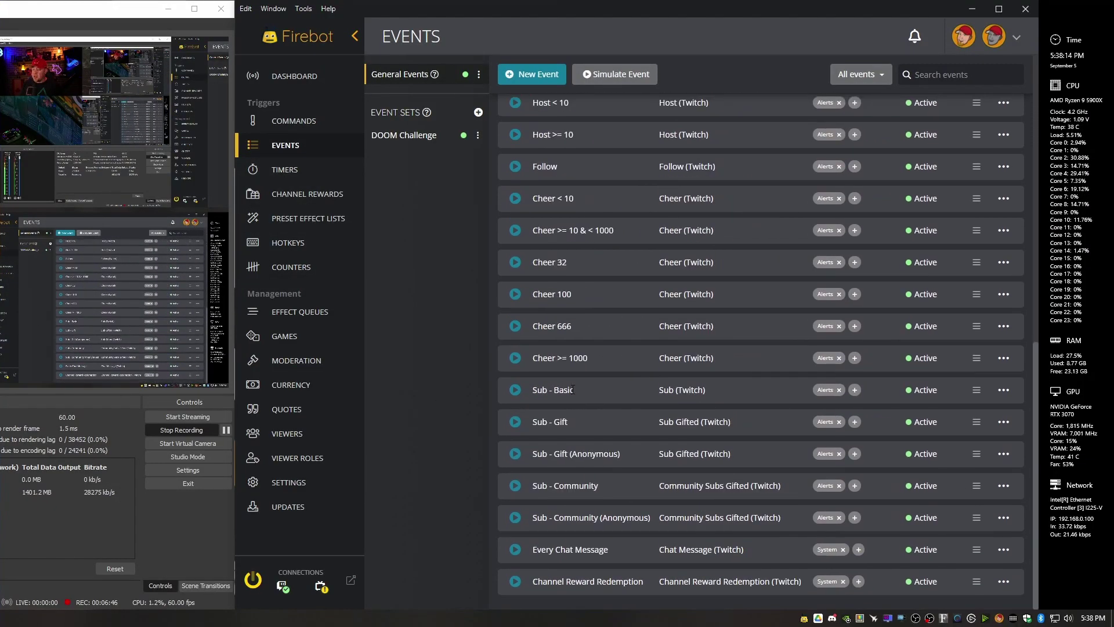
pyautogui.click(574, 406)
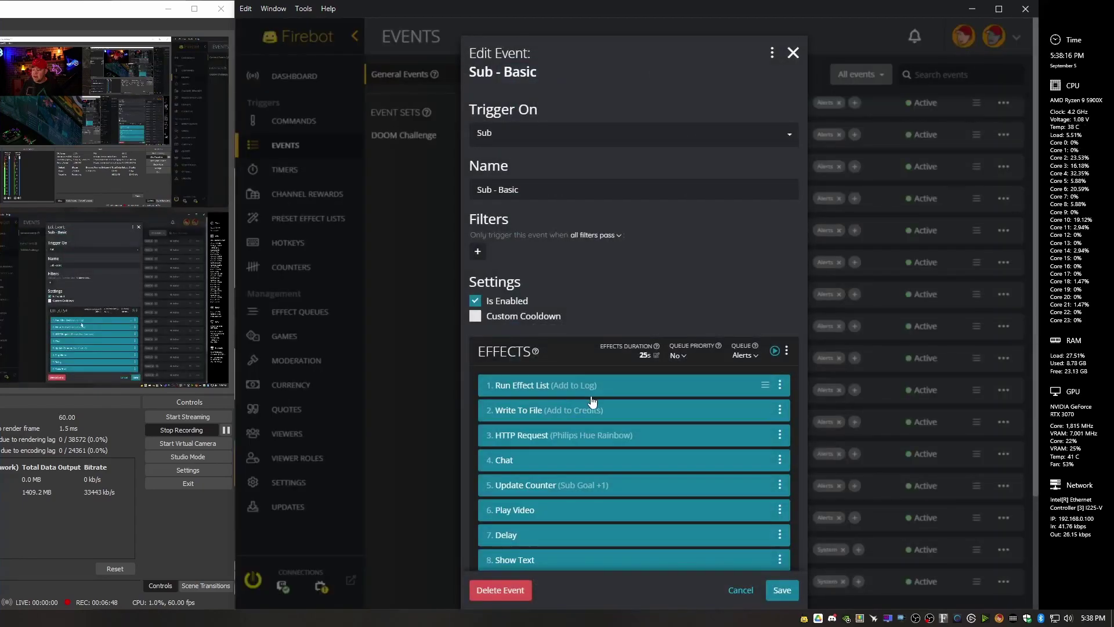
pyautogui.scroll(-3, 586, 401)
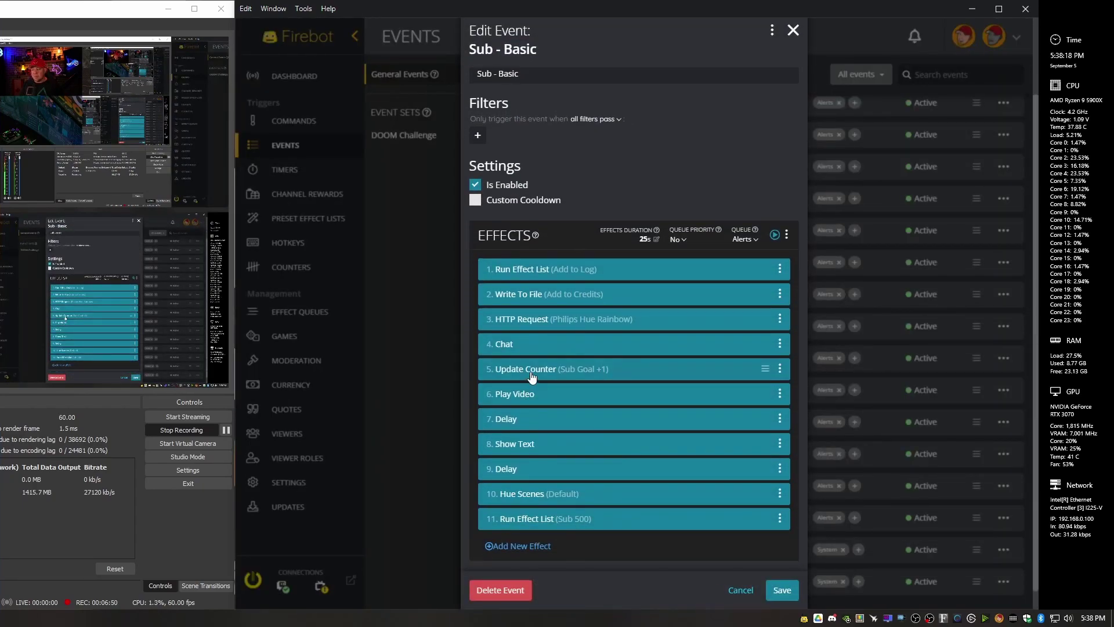
pyautogui.click(532, 376)
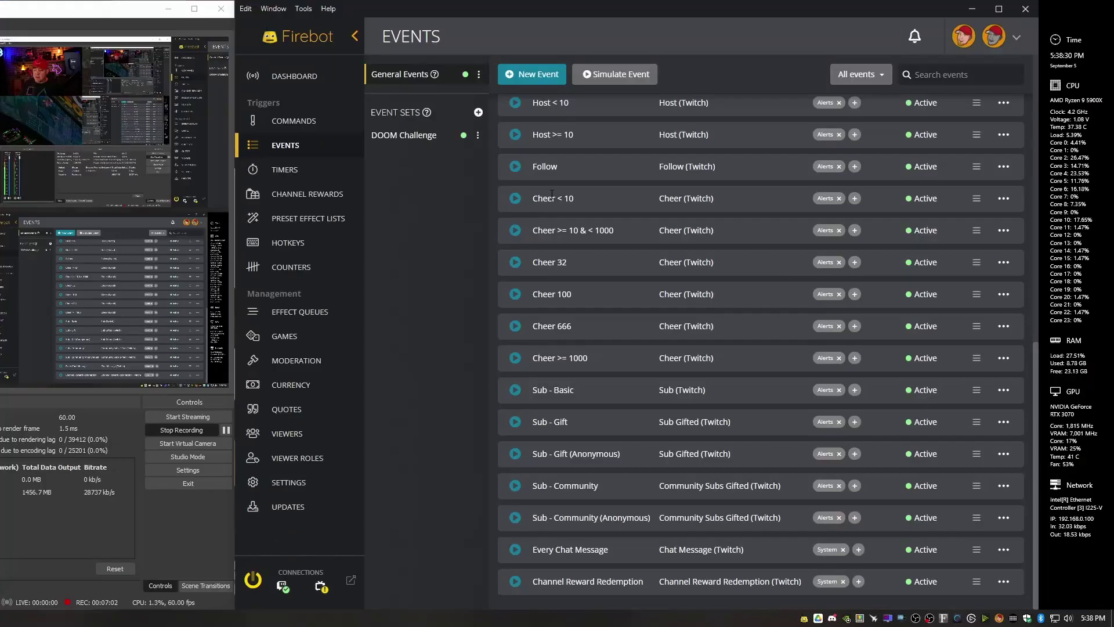
# Open the Sub Goal counter for editing from the Counters list
pyautogui.click(292, 267)
pyautogui.rightClick(427, 304)
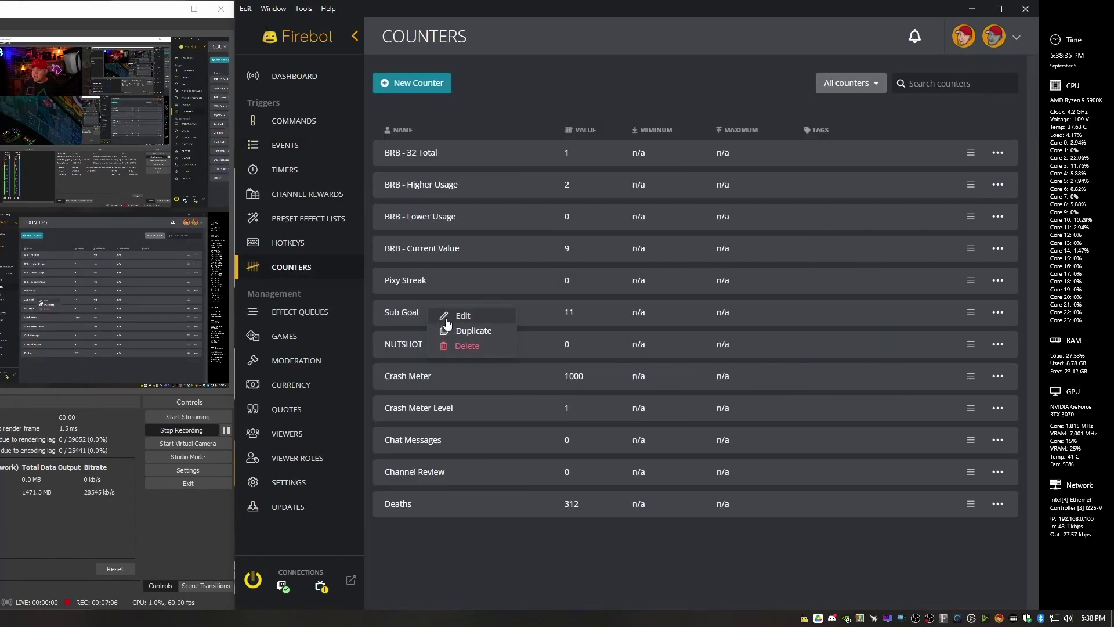
pyautogui.click(452, 318)
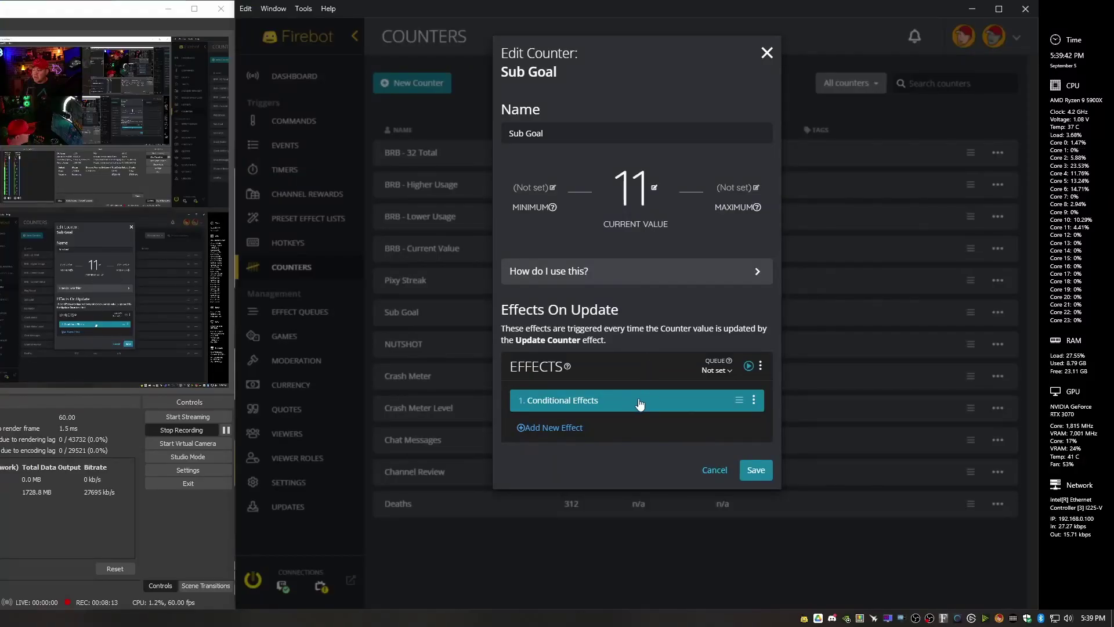
# Open the counter's Conditional Effects entry and scroll down to its Else If branches
pyautogui.click(637, 402)
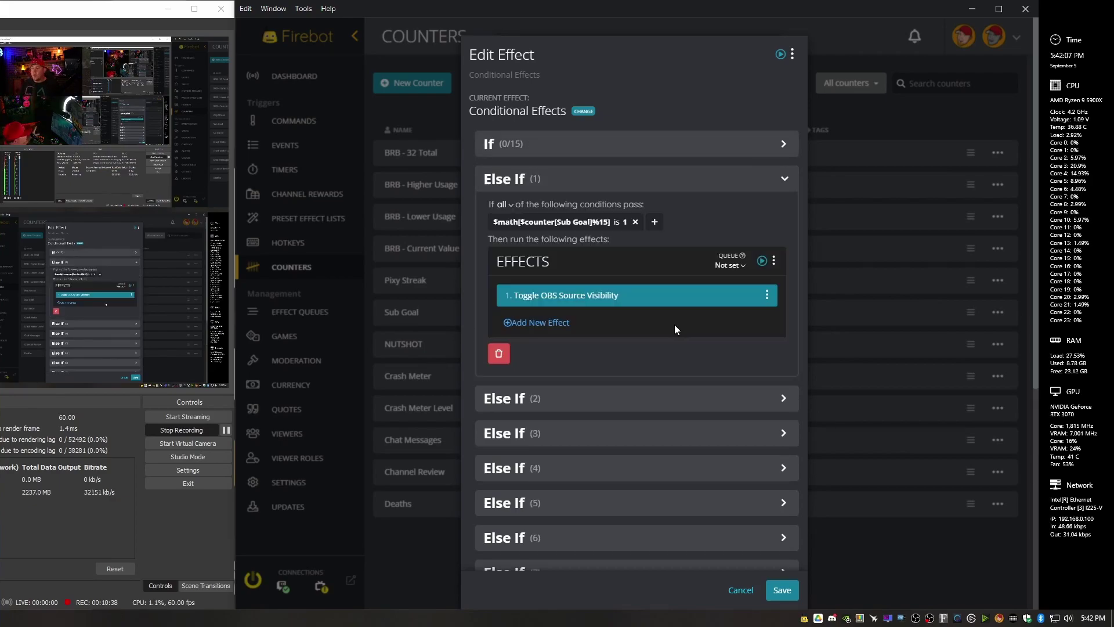
pyautogui.scroll(-1, 676, 374)
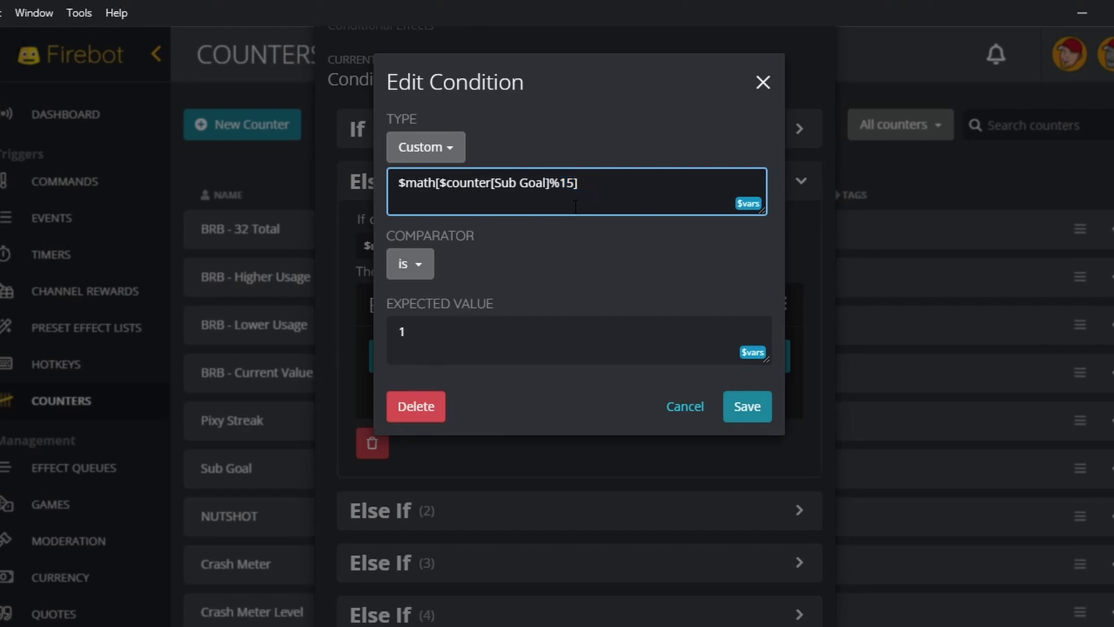
# Review the $math[$counter[Sub Goal]%15] expression and expected value 1 without changing them
pyautogui.moveTo(576, 183); pyautogui.dragTo(440, 184)
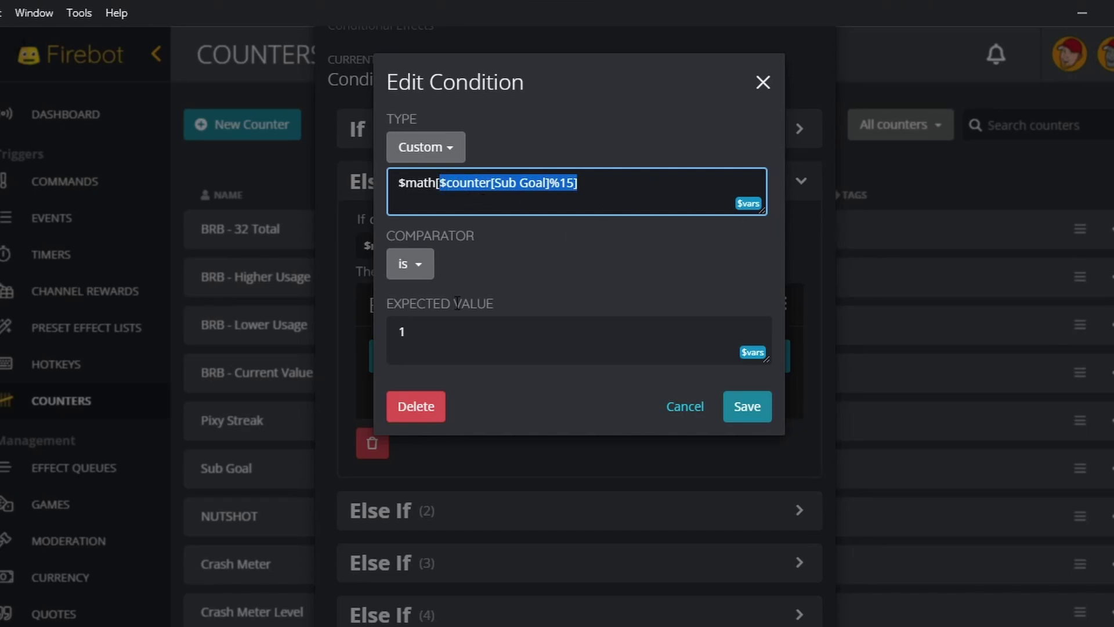
pyautogui.click(469, 336)
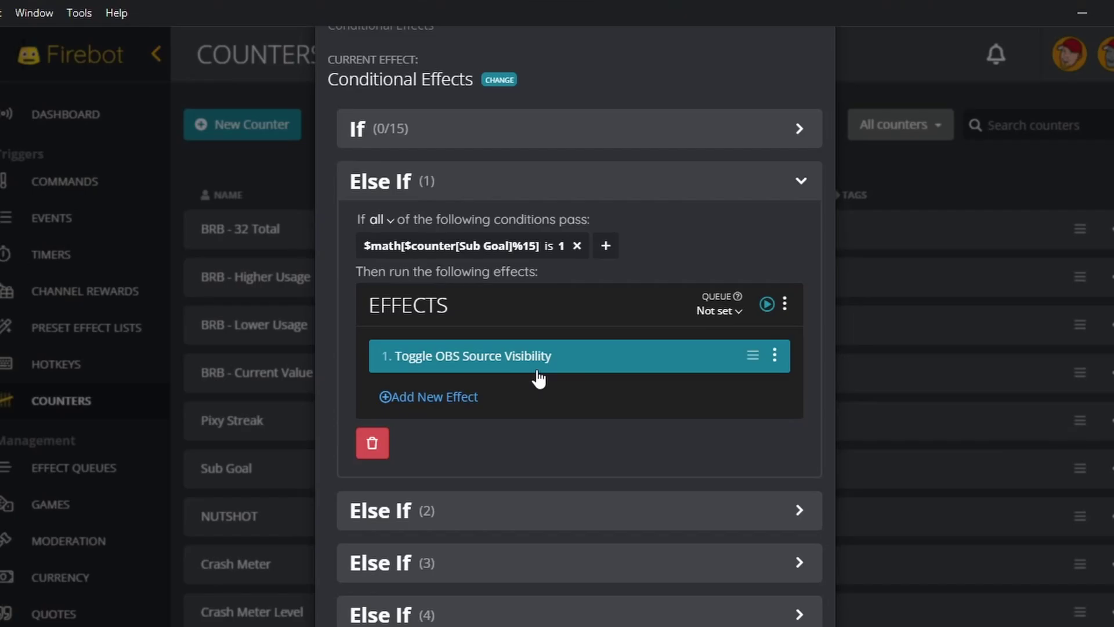
# Inspect the Else If (1) Toggle OBS Source Visibility effect's SD Sub Counter button settings
pyautogui.click(539, 378)
pyautogui.scroll(3, 739, 429)
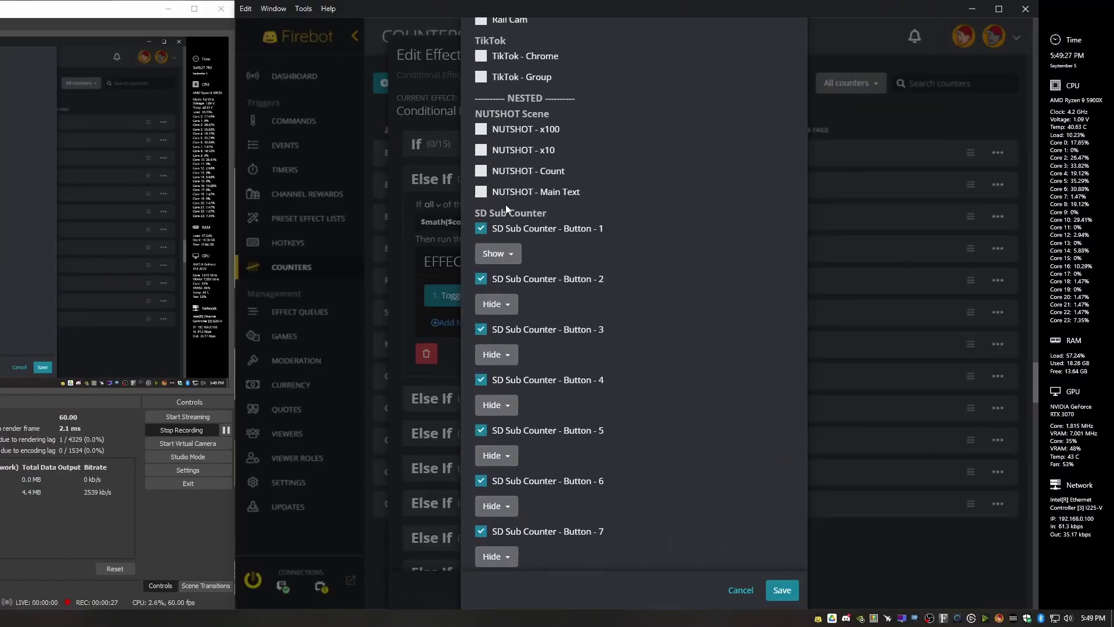
pyautogui.scroll(-1, 545, 241)
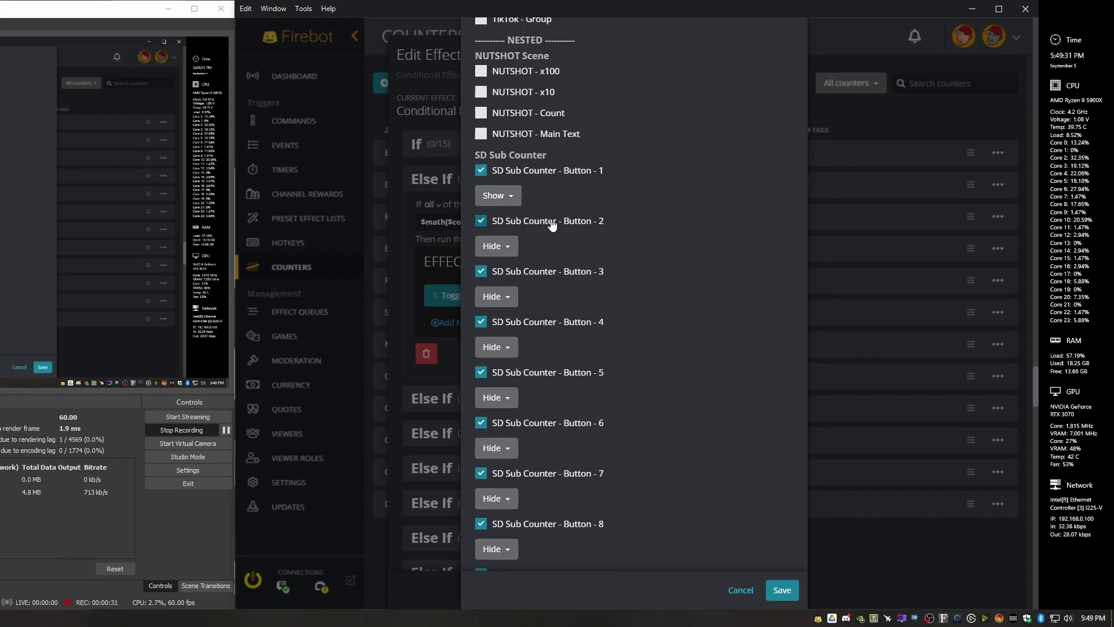
pyautogui.scroll(-10, 551, 225)
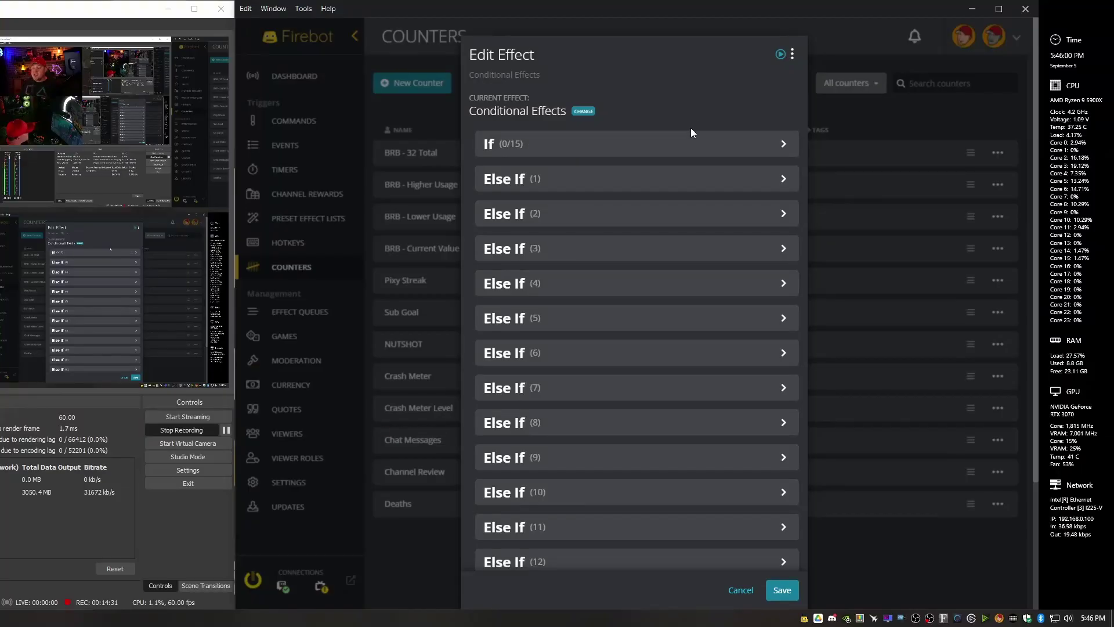
# Move an Else If branch higher, then expand the If branch checking Sub Goal %15 equals 0
pyautogui.scroll(-1, 629, 234)
pyautogui.scroll(-2, 615, 313)
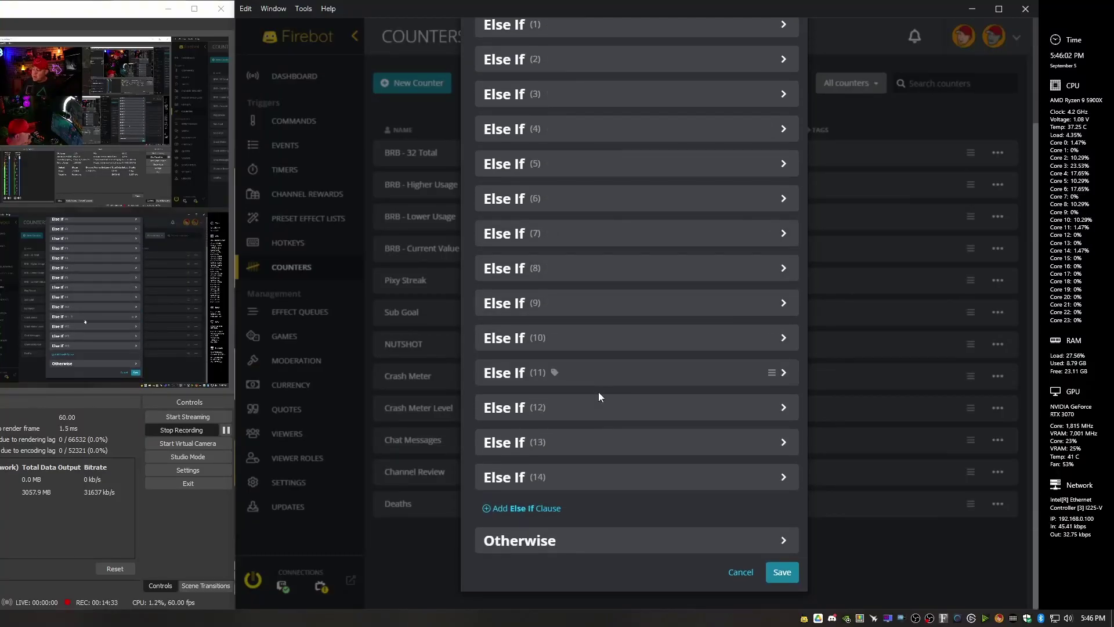
pyautogui.moveTo(578, 474); pyautogui.dragTo(624, 288)
pyautogui.scroll(-2, 626, 357)
pyautogui.scroll(4, 664, 157)
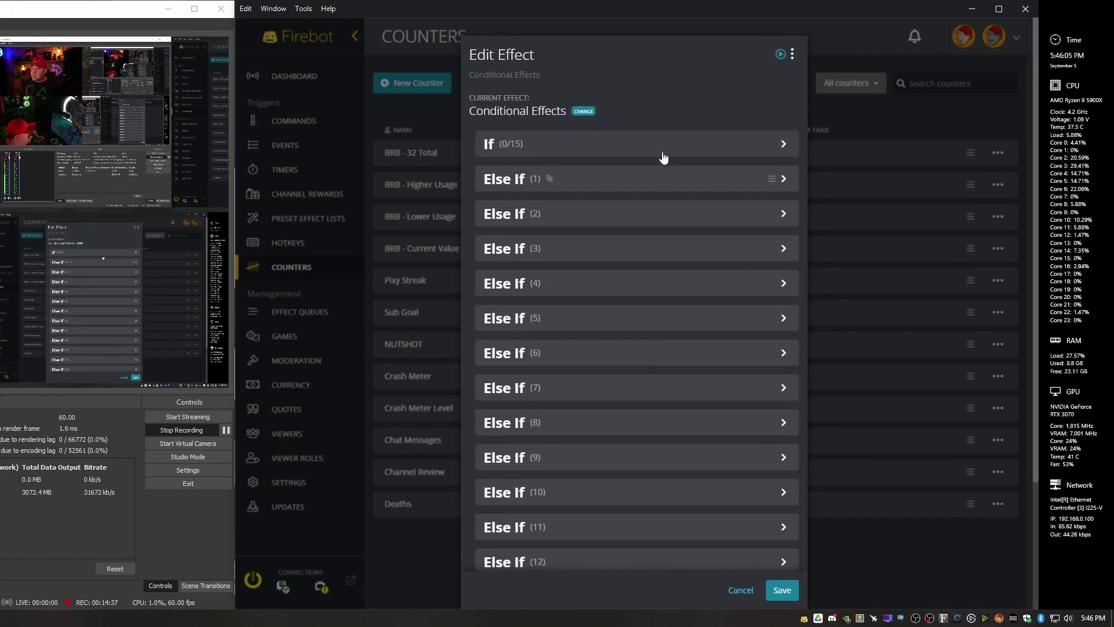
pyautogui.click(508, 143)
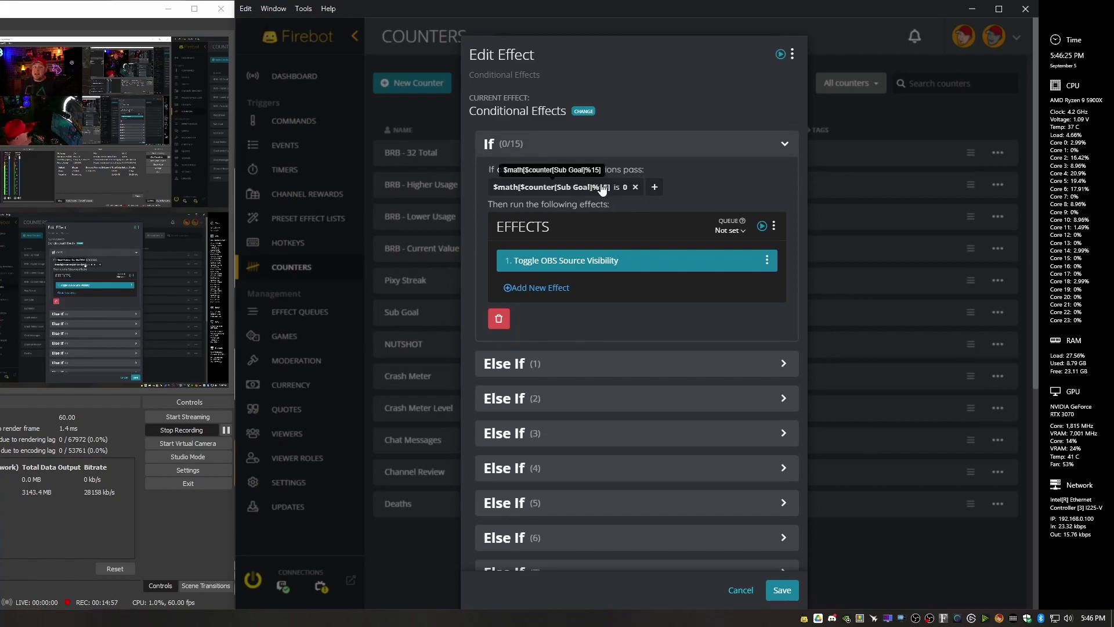